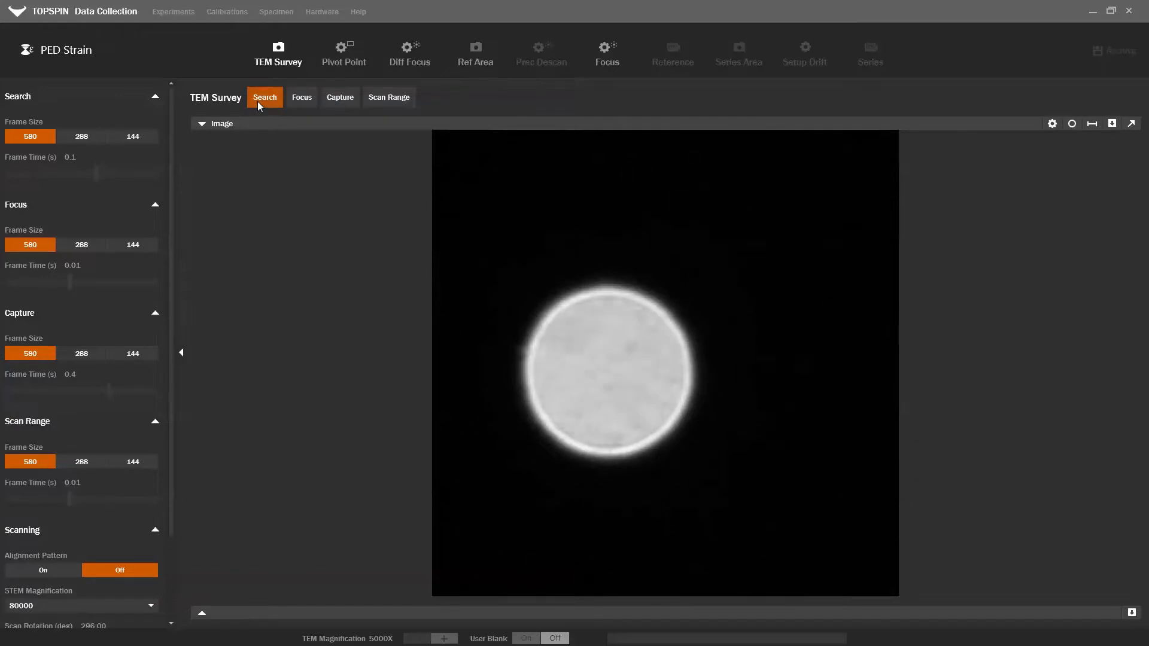
Run the Focus acquisition of the TEM Survey.
{"action": "left_click", "coordinate": [293, 96]}
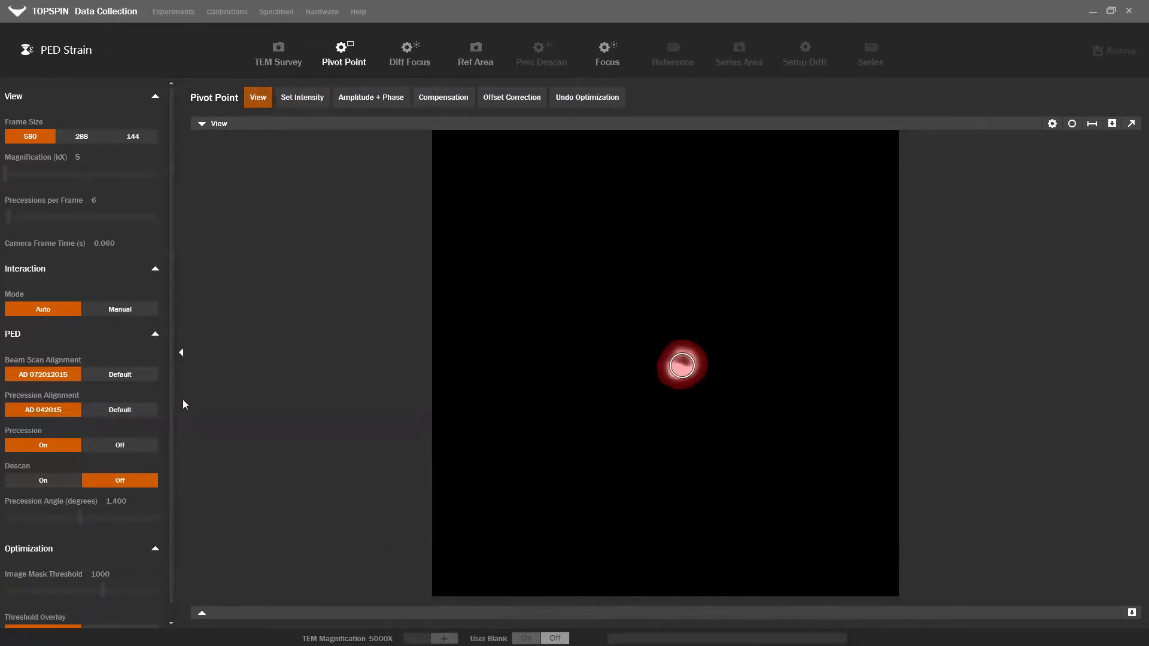
Compare the pivot point beam with precession off and on, and disable the threshold overlay.
{"action": "left_click", "coordinate": [133, 441]}
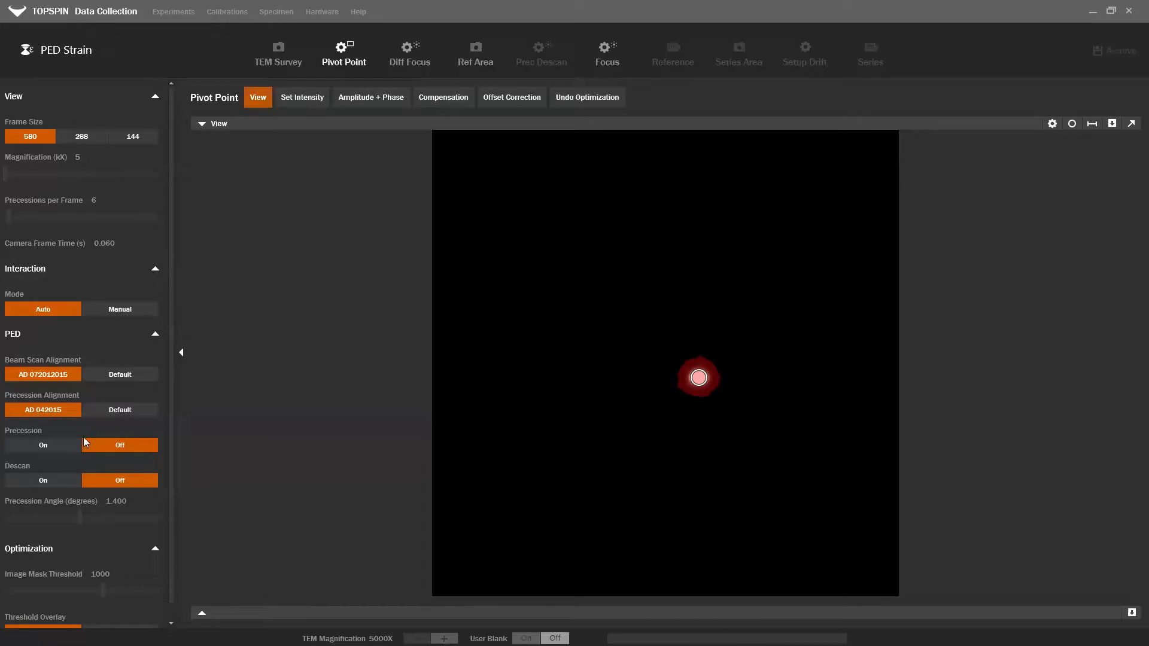
{"action": "left_click", "coordinate": [63, 444]}
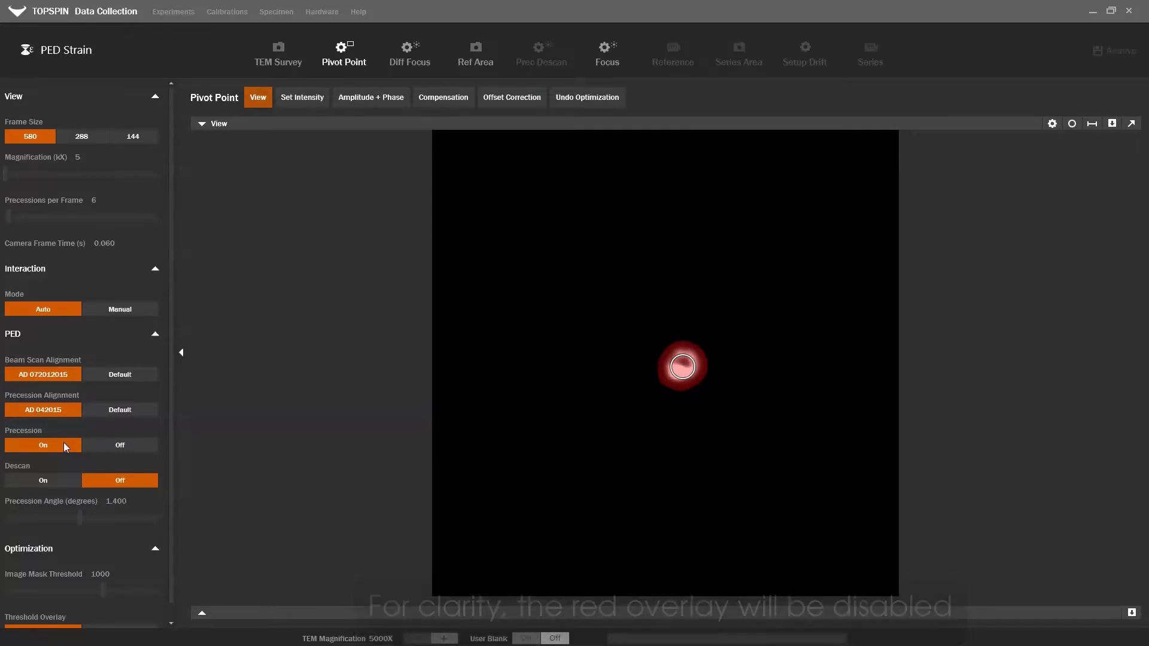
{"action": "scroll", "coordinate": [120, 572], "scroll_direction": "down", "scroll_amount": 1}
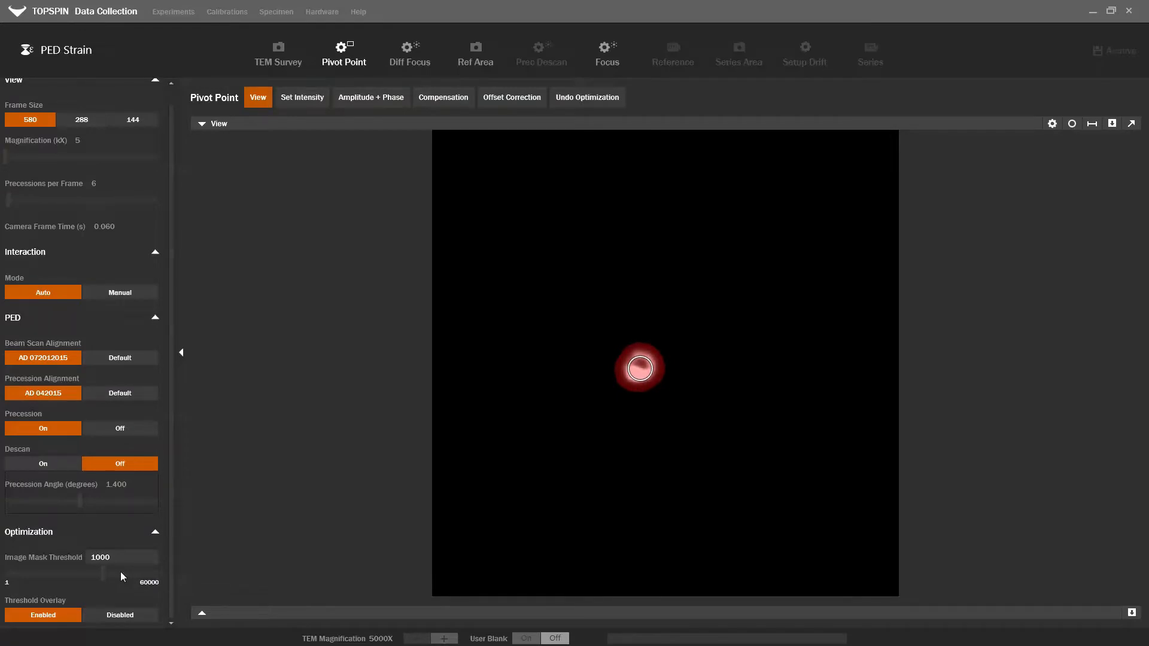
{"action": "left_click", "coordinate": [117, 611]}
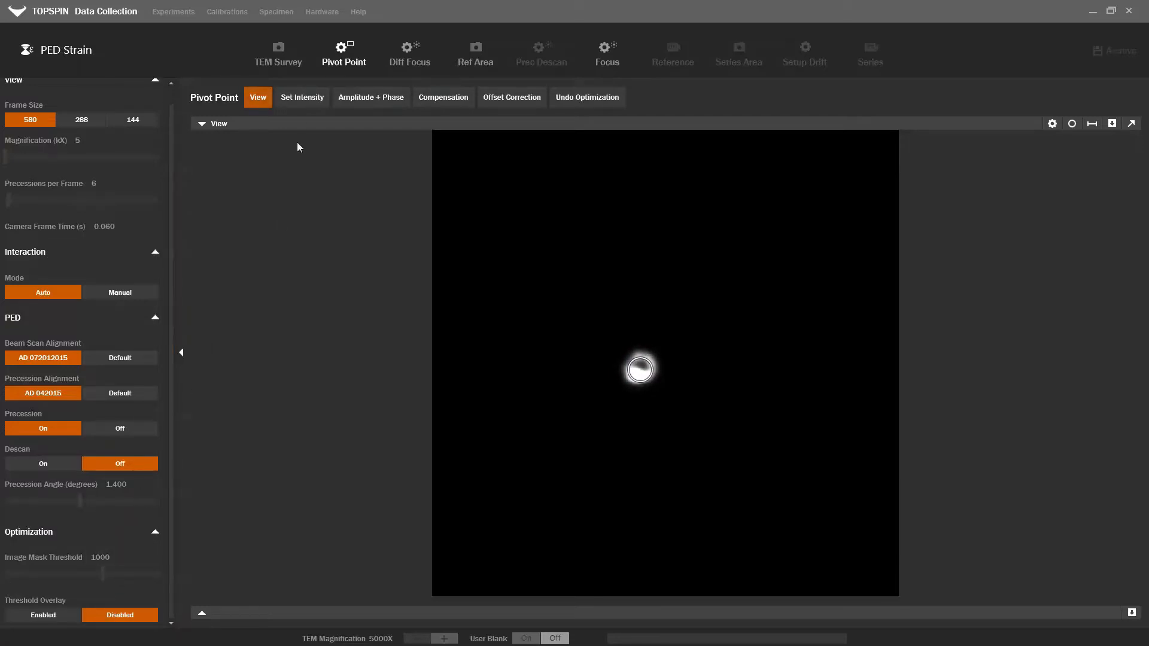
Run the Amplitude + Phase pivot point optimization and check the beam with precession off and back on.
{"action": "left_click", "coordinate": [354, 101]}
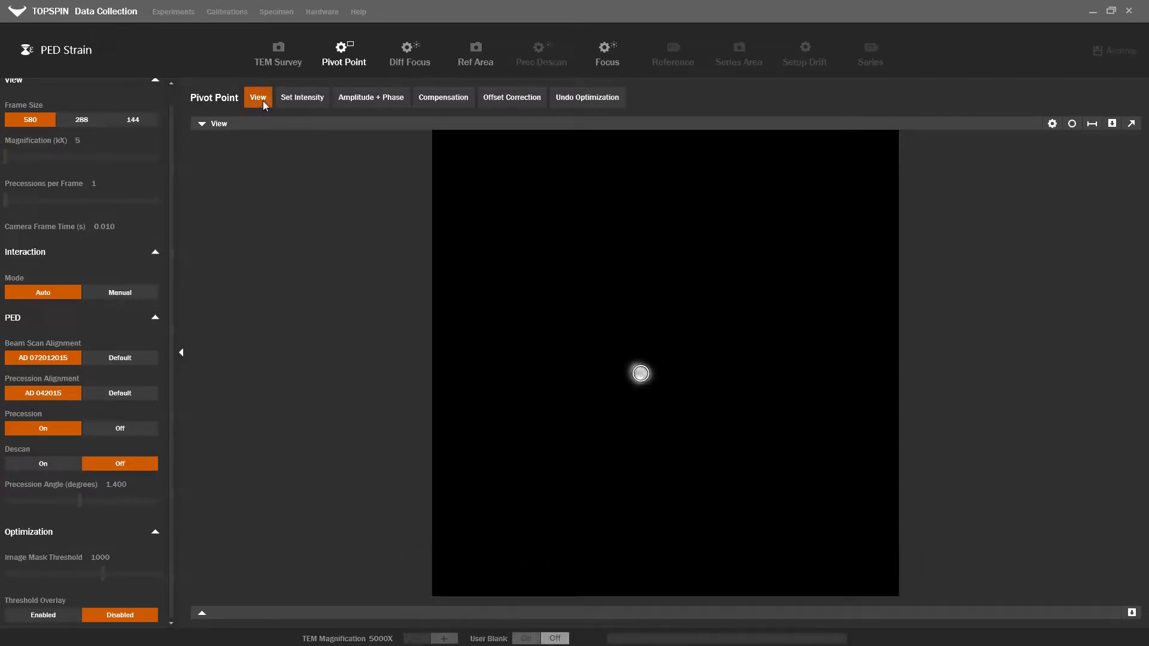
{"action": "left_click", "coordinate": [140, 428]}
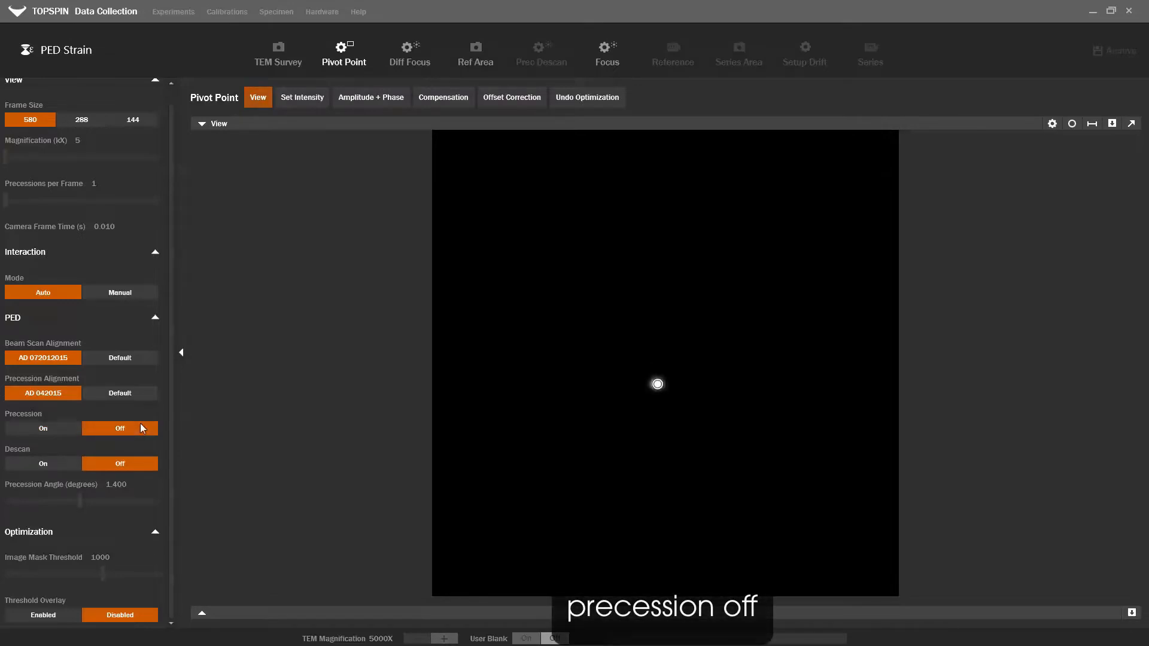
{"action": "left_click", "coordinate": [50, 429]}
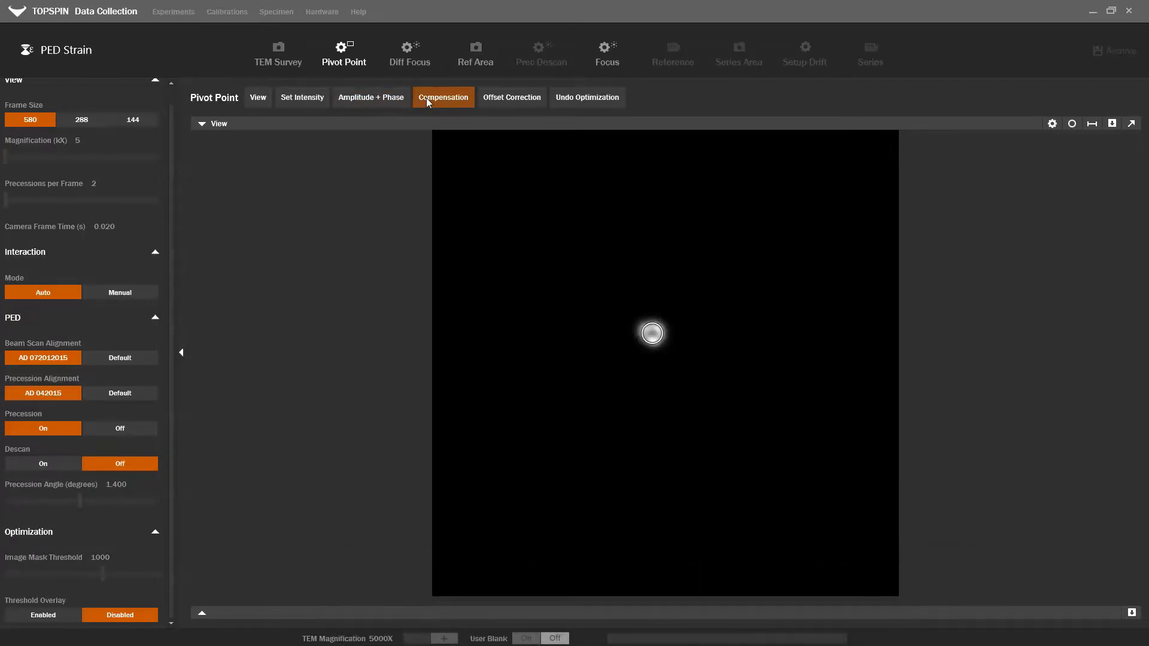
Run the pivot point Compensation and check the live beam position with precession off and back on.
{"action": "left_click", "coordinate": [427, 100]}
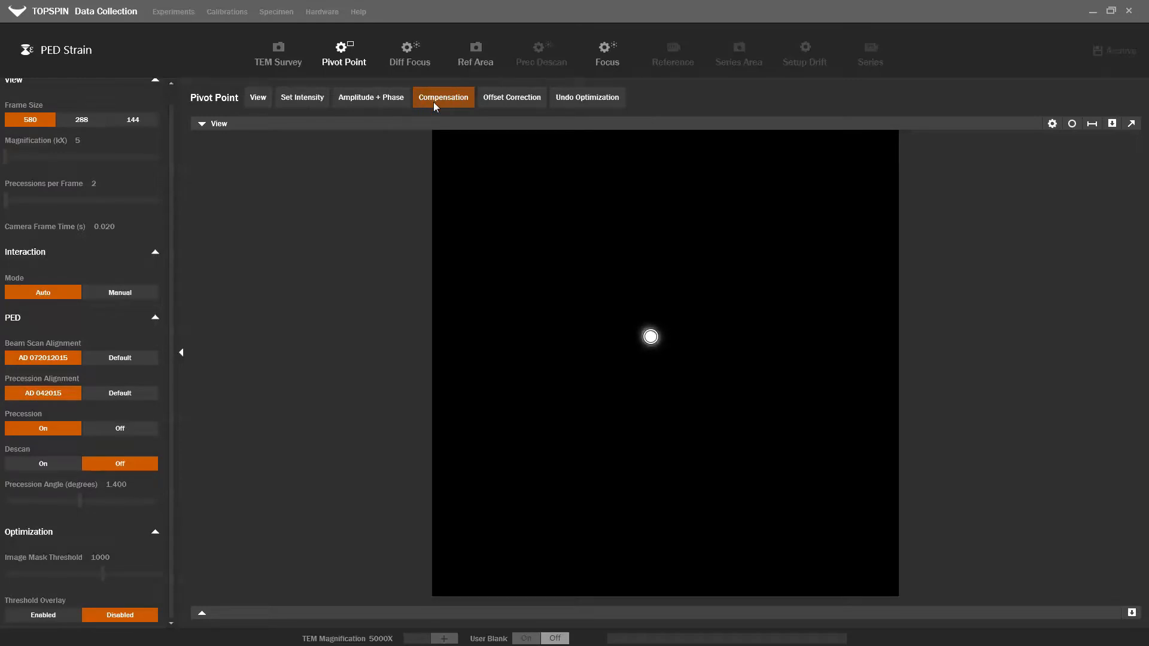
{"action": "left_click", "coordinate": [261, 98]}
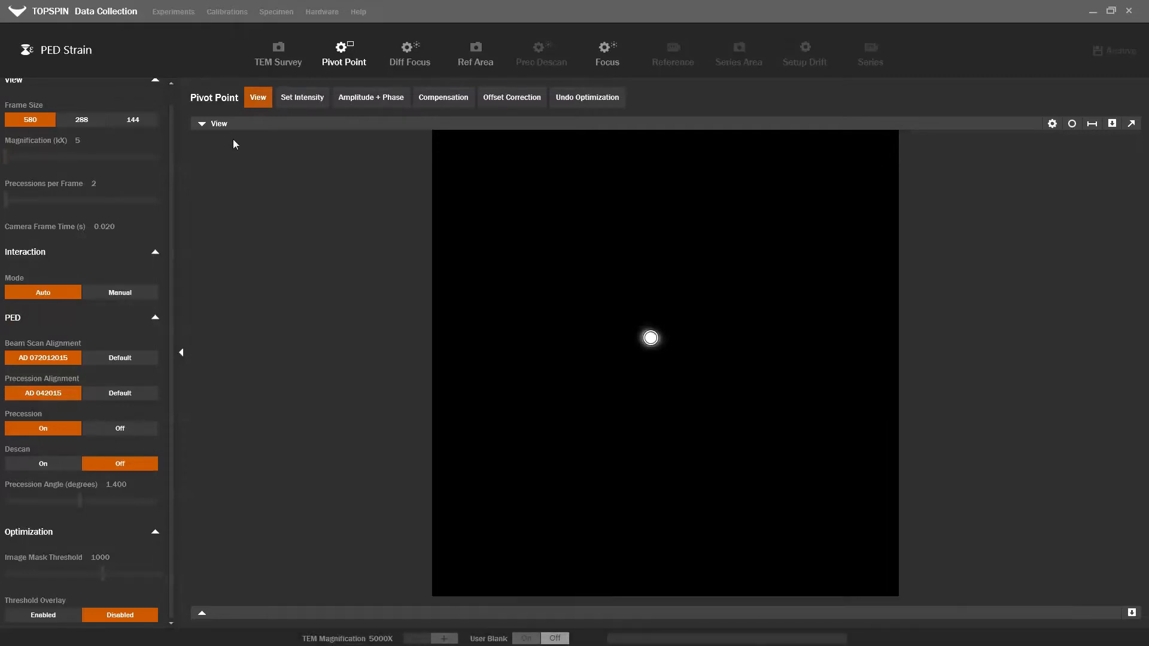
{"action": "left_click", "coordinate": [140, 428]}
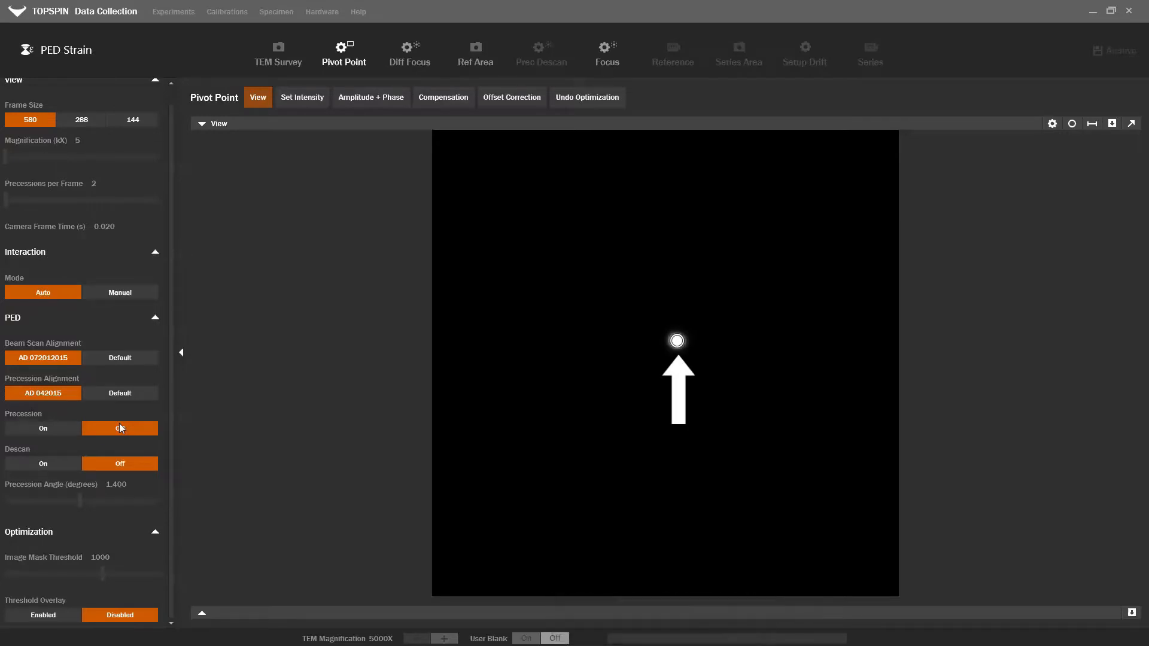
{"action": "left_click", "coordinate": [75, 430]}
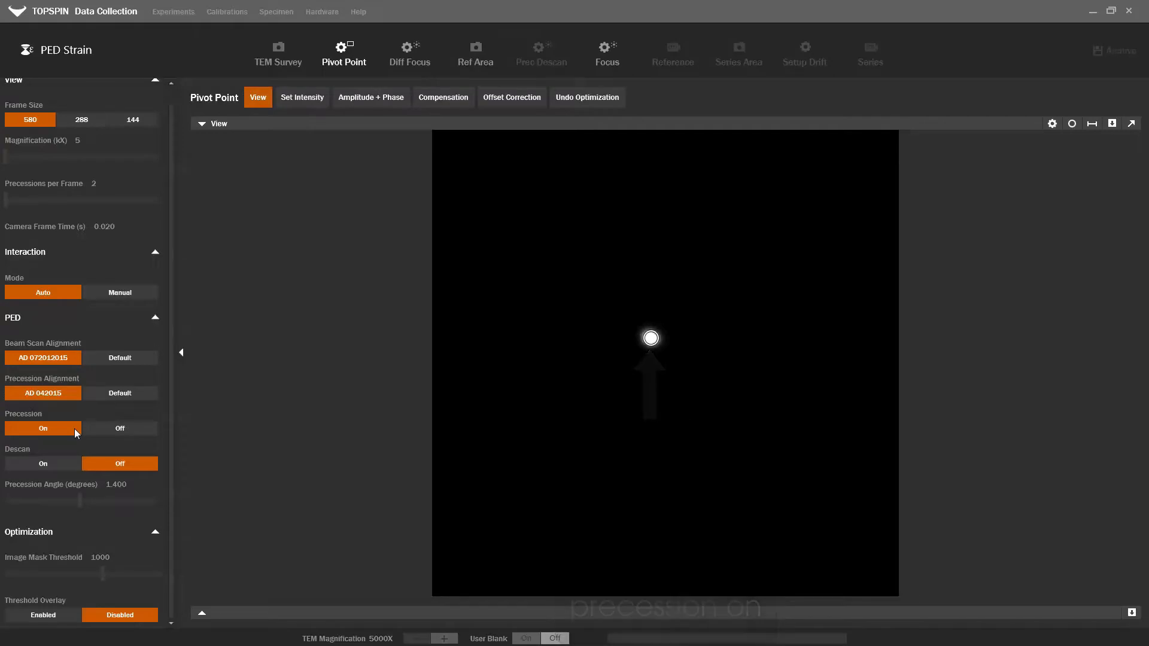
Run the Offset Correction and verify the beam position in the live view with precession off and back on.
{"action": "left_click", "coordinate": [529, 95]}
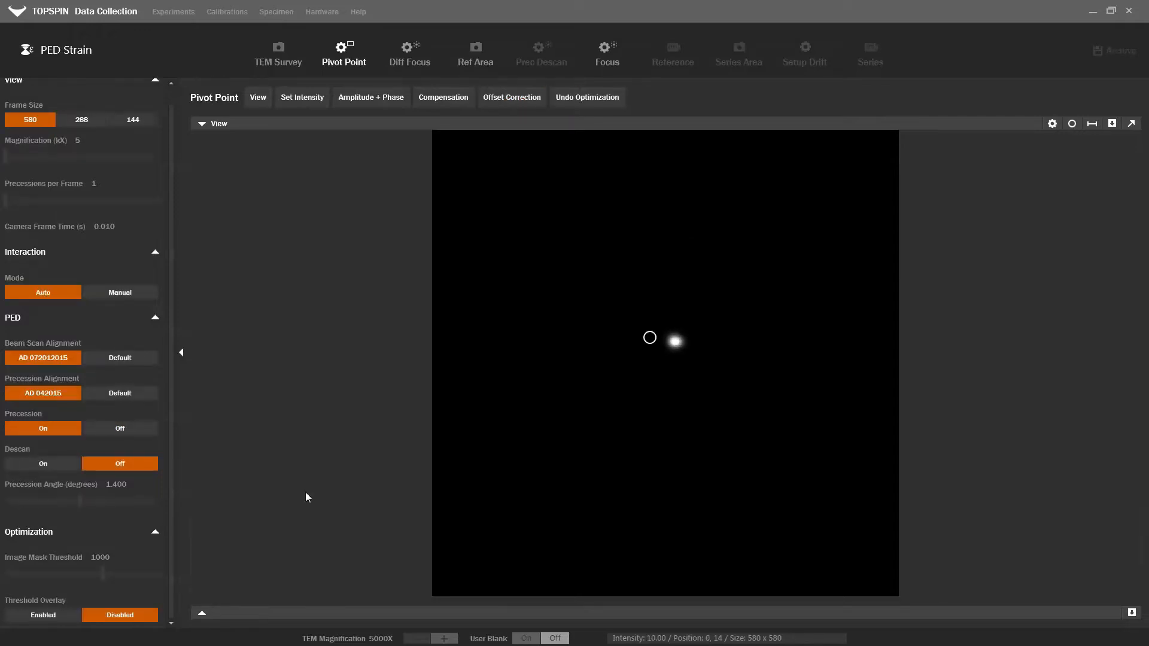
{"action": "left_click", "coordinate": [258, 97]}
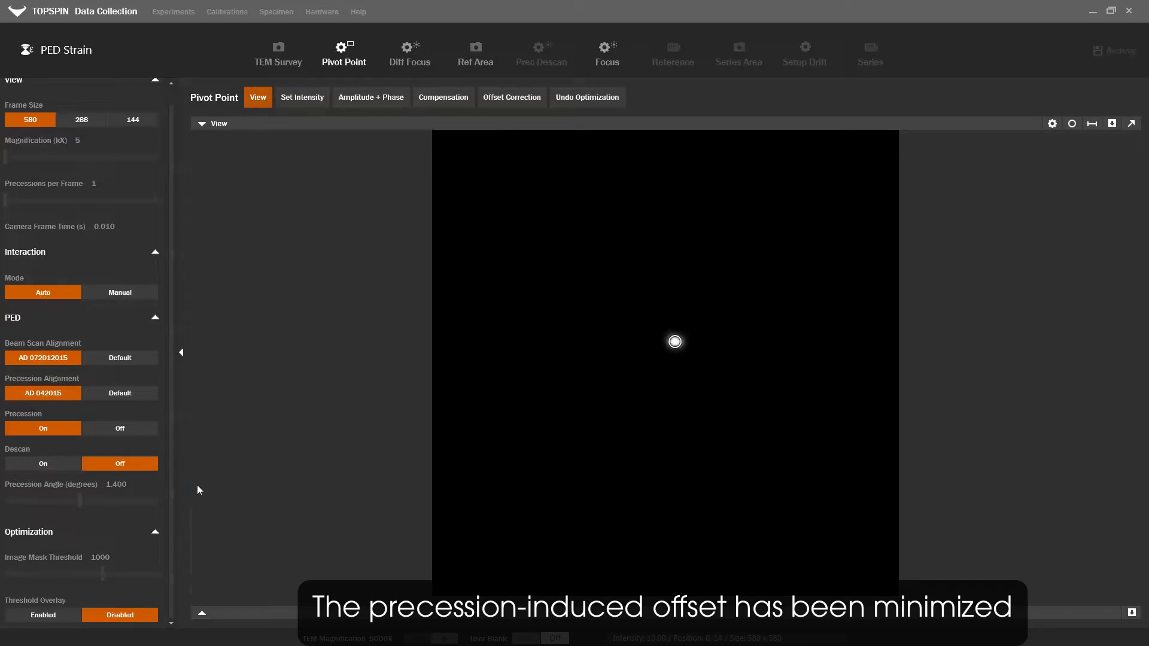
{"action": "left_click", "coordinate": [120, 429]}
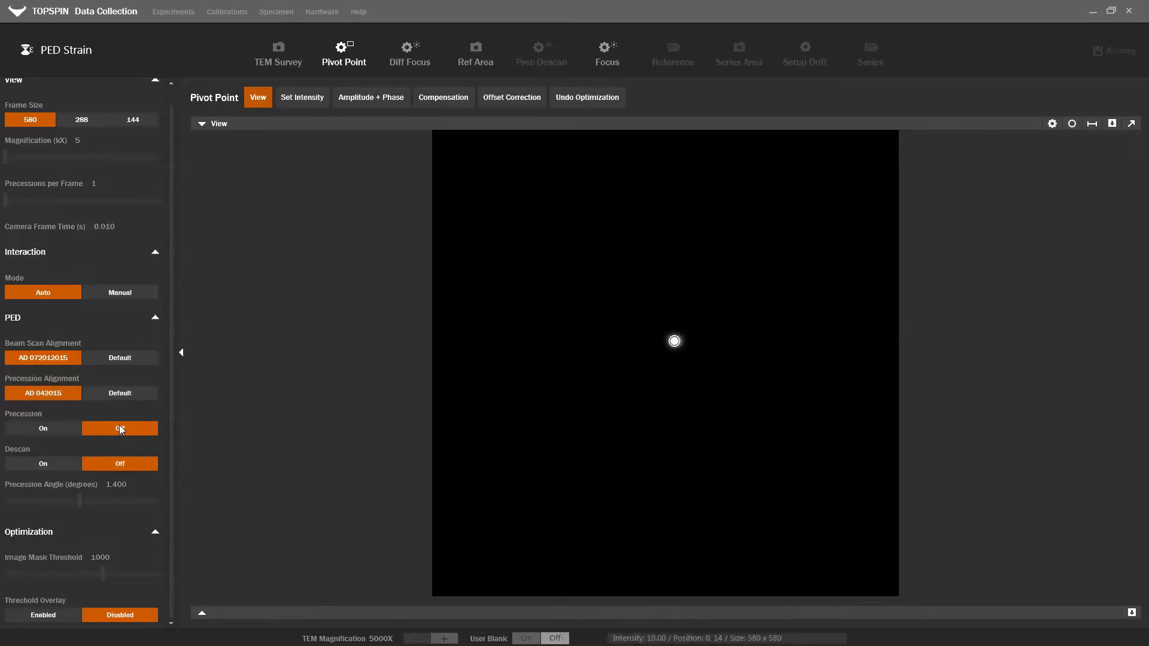
{"action": "left_click", "coordinate": [65, 435]}
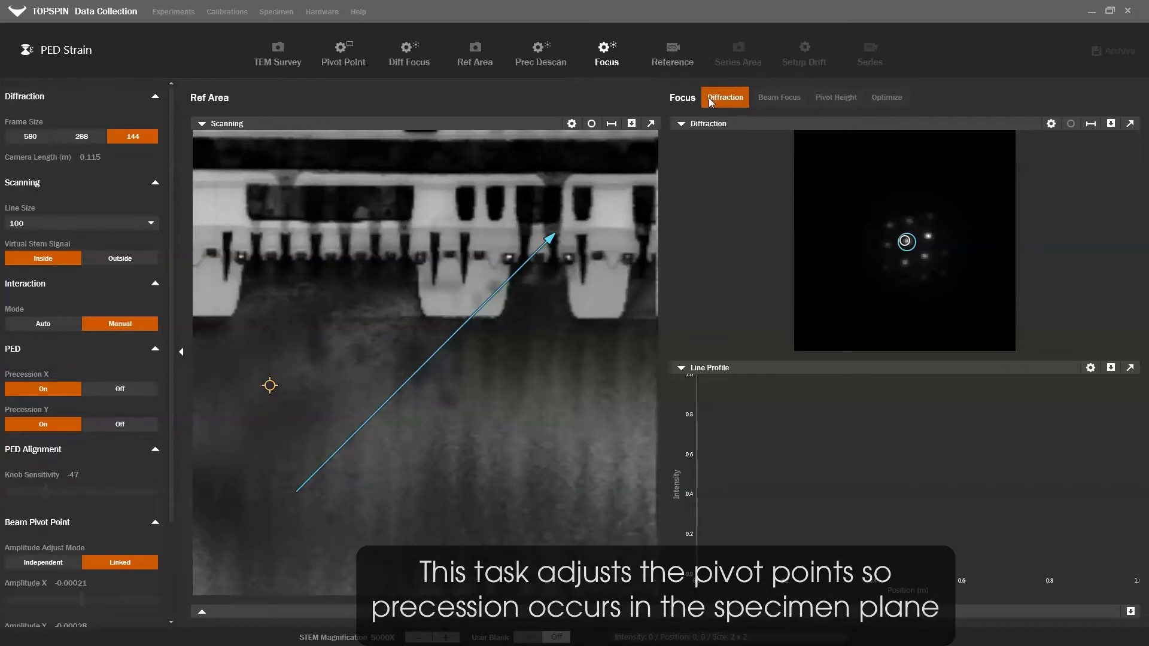
Acquire the Focus diffraction pattern and place a horizontal scan line about 180 nm long across the dark feature beside the central bright block.
{"action": "left_click", "coordinate": [711, 102]}
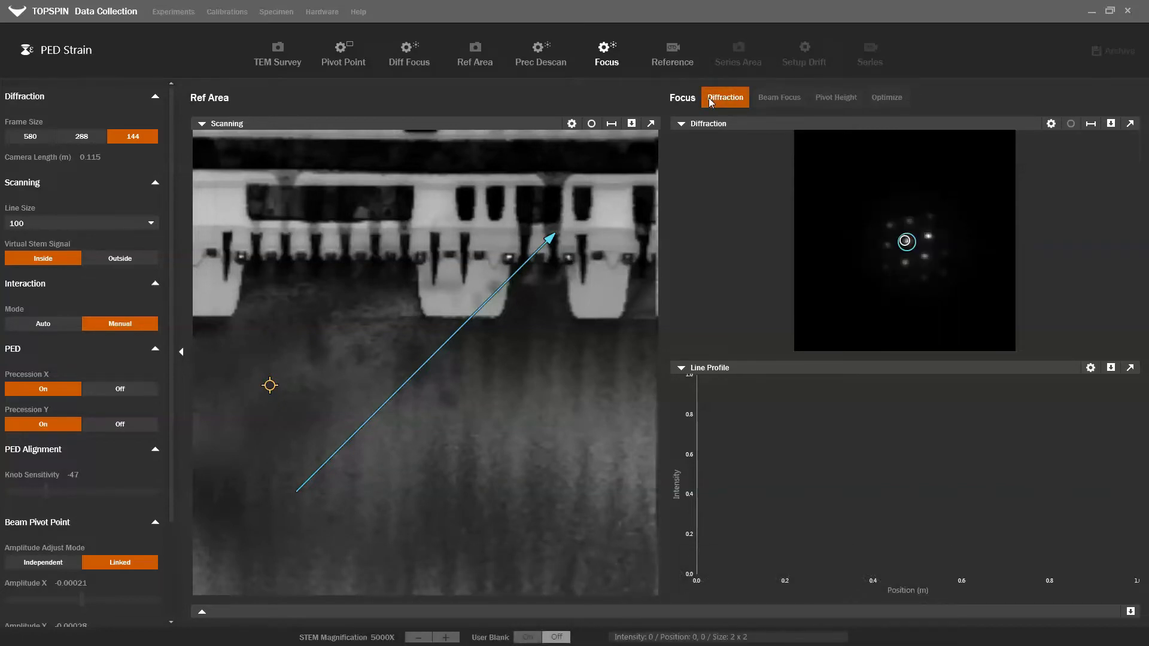
{"action": "left_click_drag", "start_coordinate": [294, 494], "coordinate": [396, 239]}
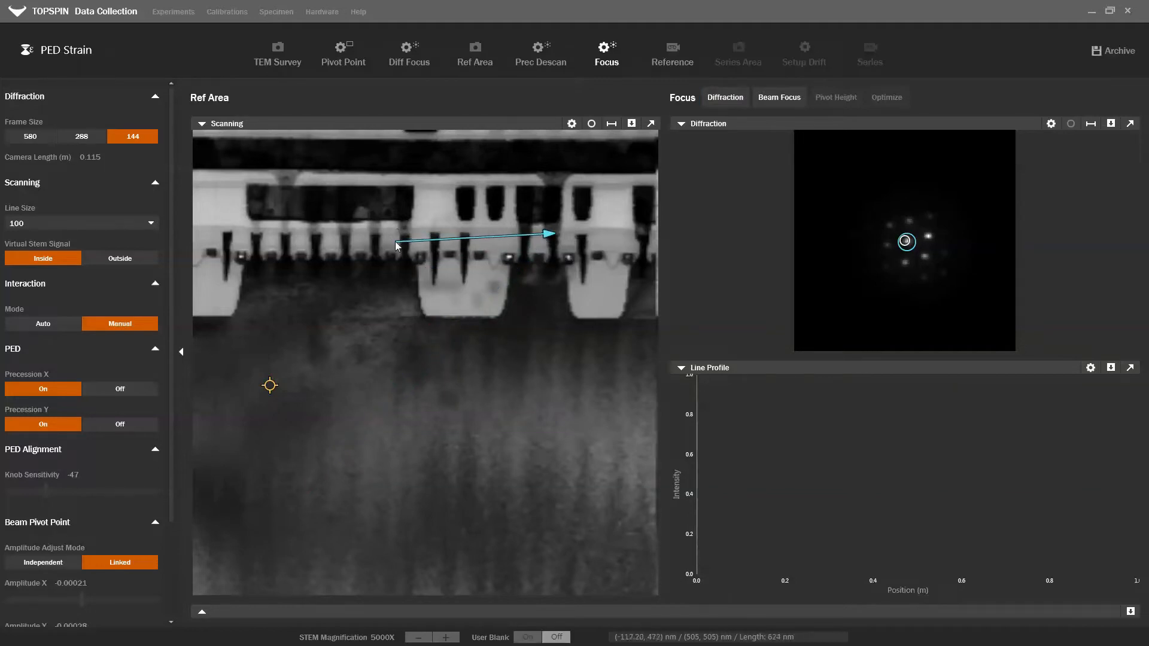
{"action": "left_click_drag", "start_coordinate": [518, 234], "coordinate": [384, 242]}
Record the Beam Focus and Pivot Height line profiles along the scan line and optimize the pivot point height.
{"action": "left_click", "coordinate": [777, 100]}
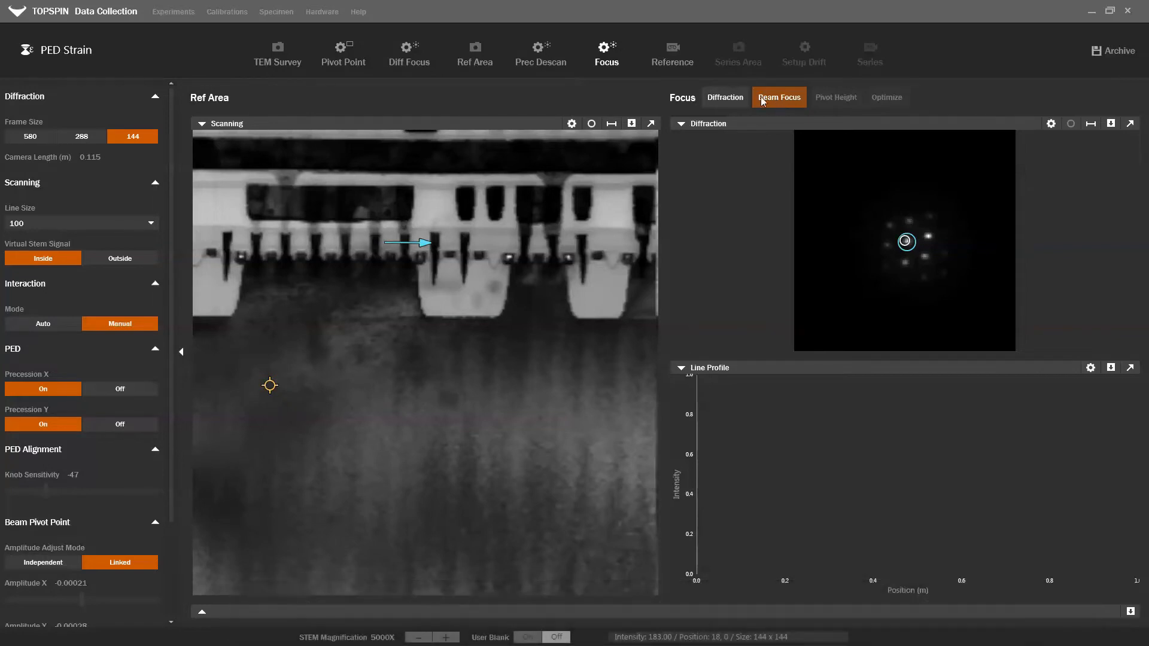
{"action": "left_click", "coordinate": [761, 98]}
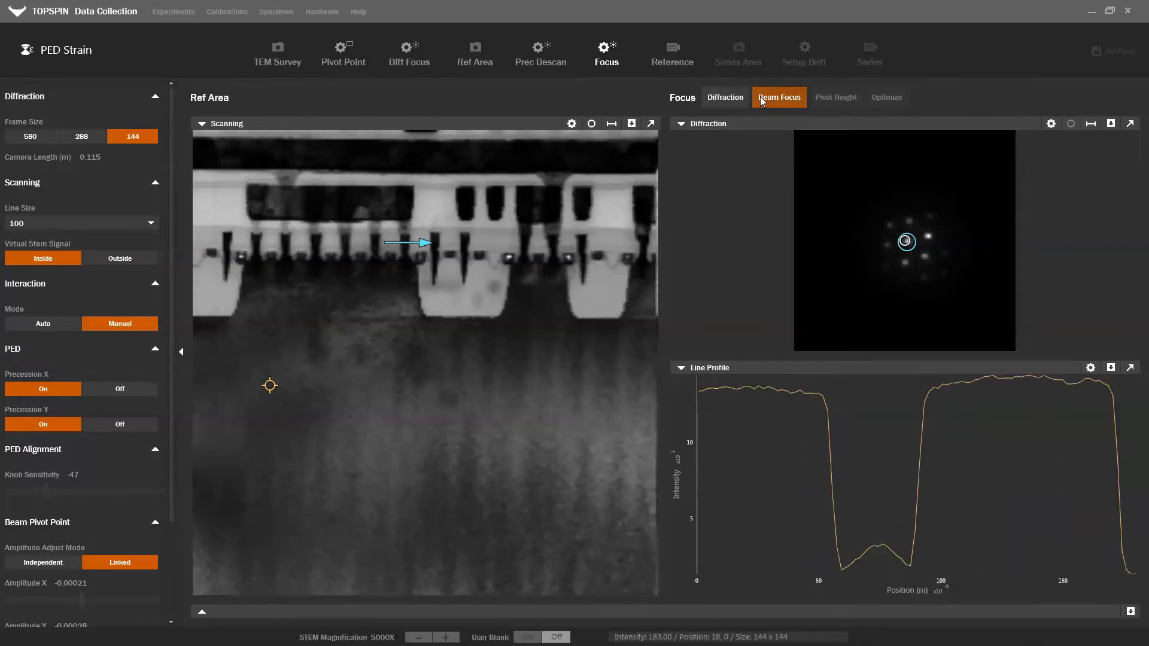
{"action": "left_click", "coordinate": [820, 100]}
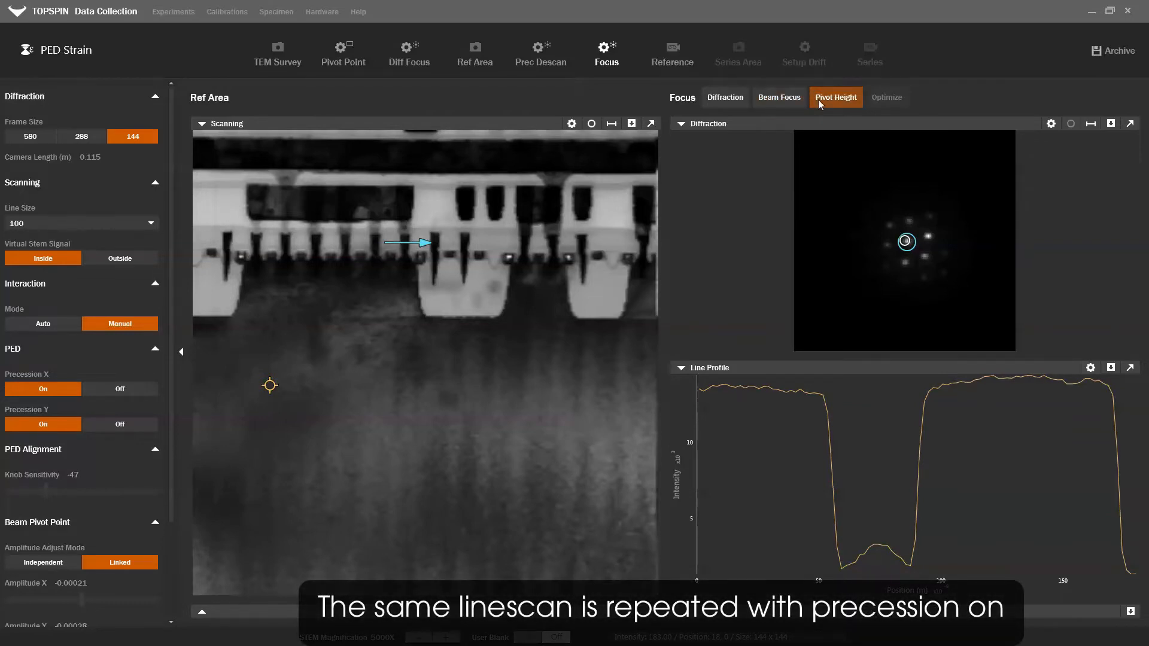
{"action": "left_click", "coordinate": [820, 101]}
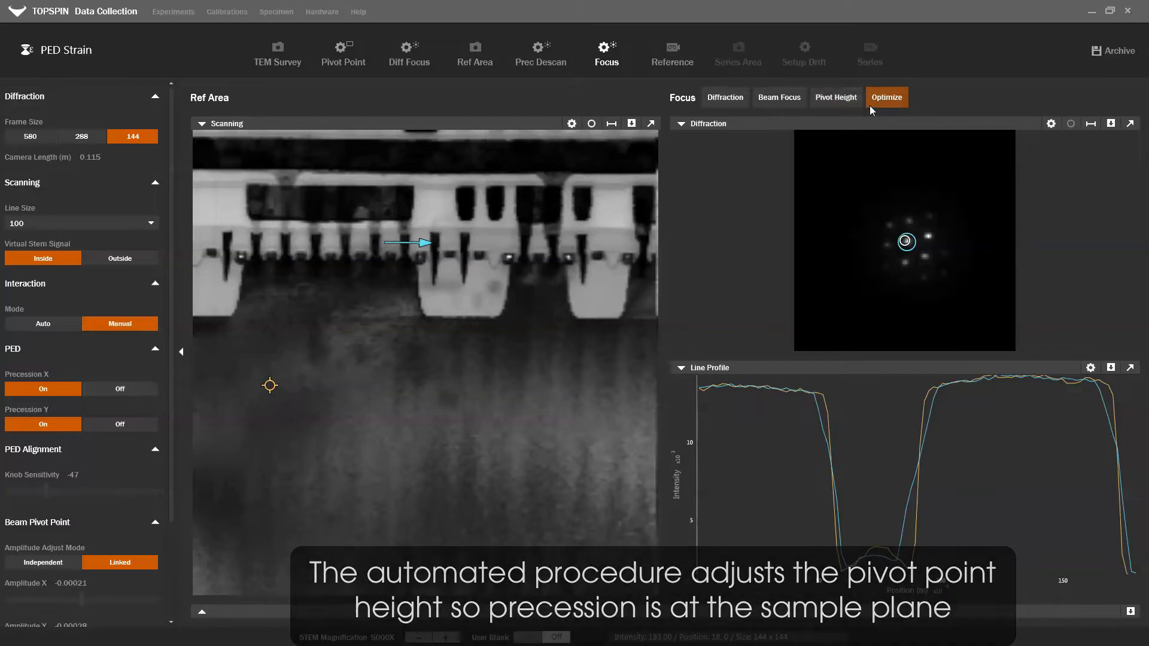
{"action": "left_click", "coordinate": [882, 102]}
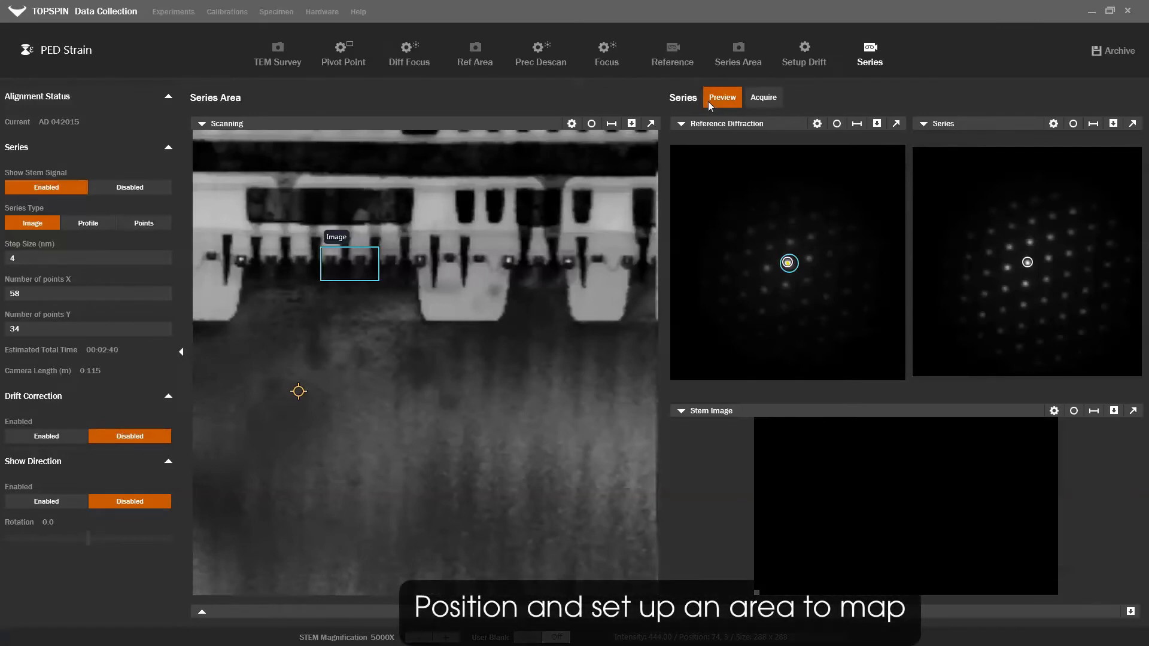
Reposition the image mapping area just below the gate row at 58 by 39 points during preview, and acquire the series.
{"action": "left_click", "coordinate": [717, 100]}
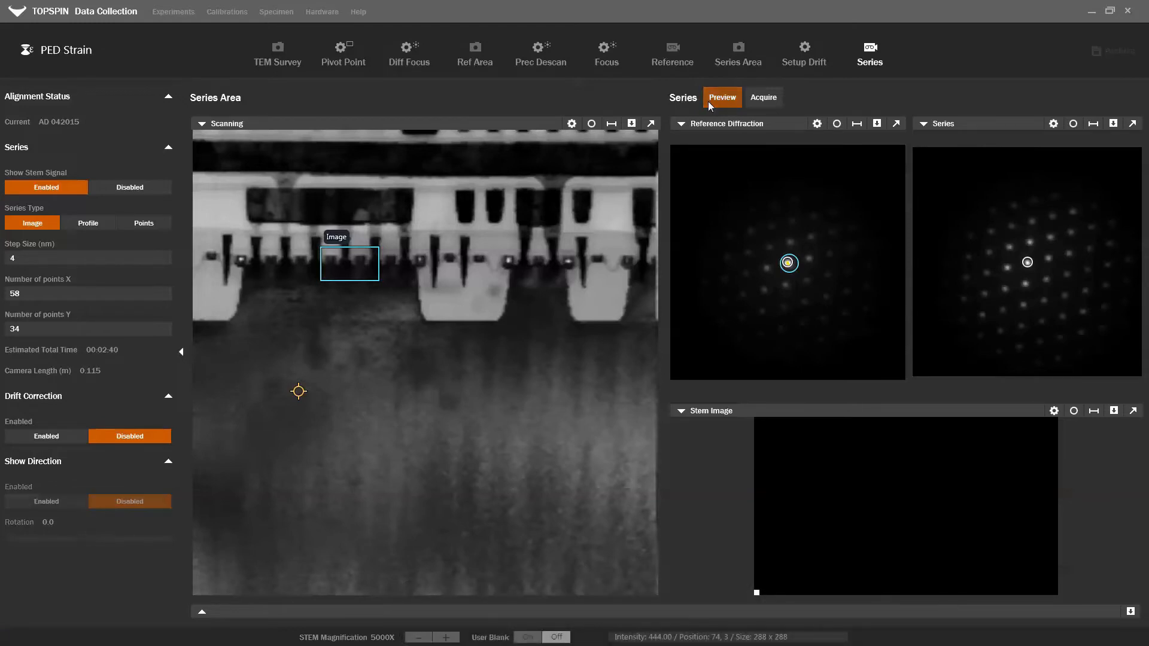
{"action": "left_click_drag", "start_coordinate": [348, 270], "coordinate": [336, 295]}
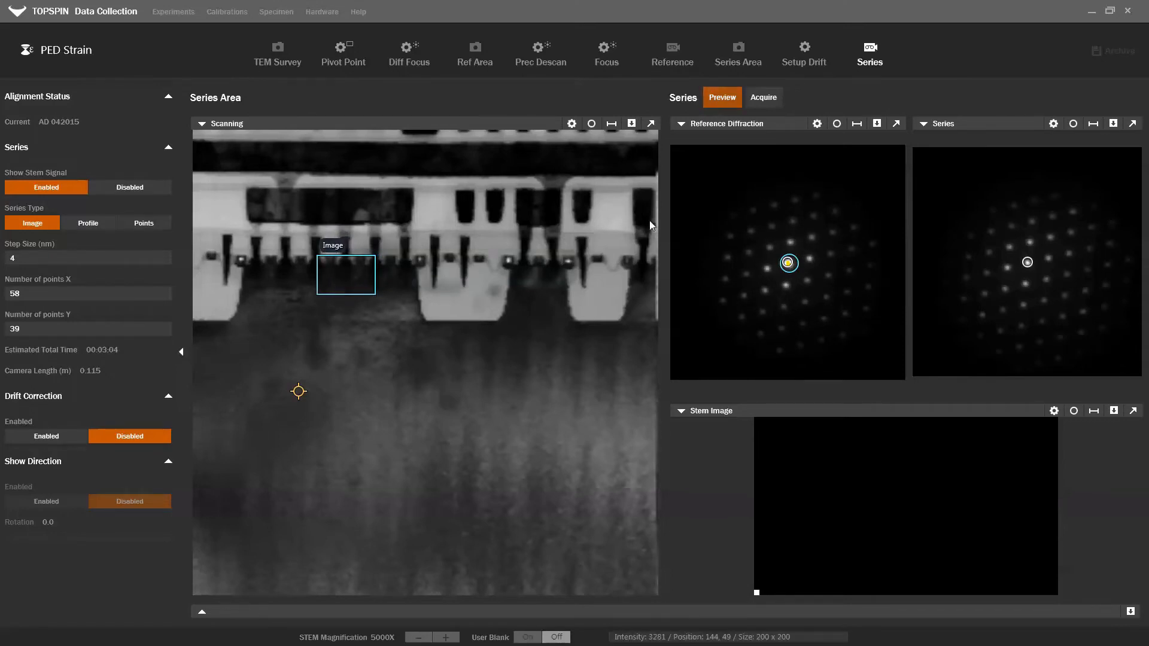
{"action": "left_click", "coordinate": [767, 99]}
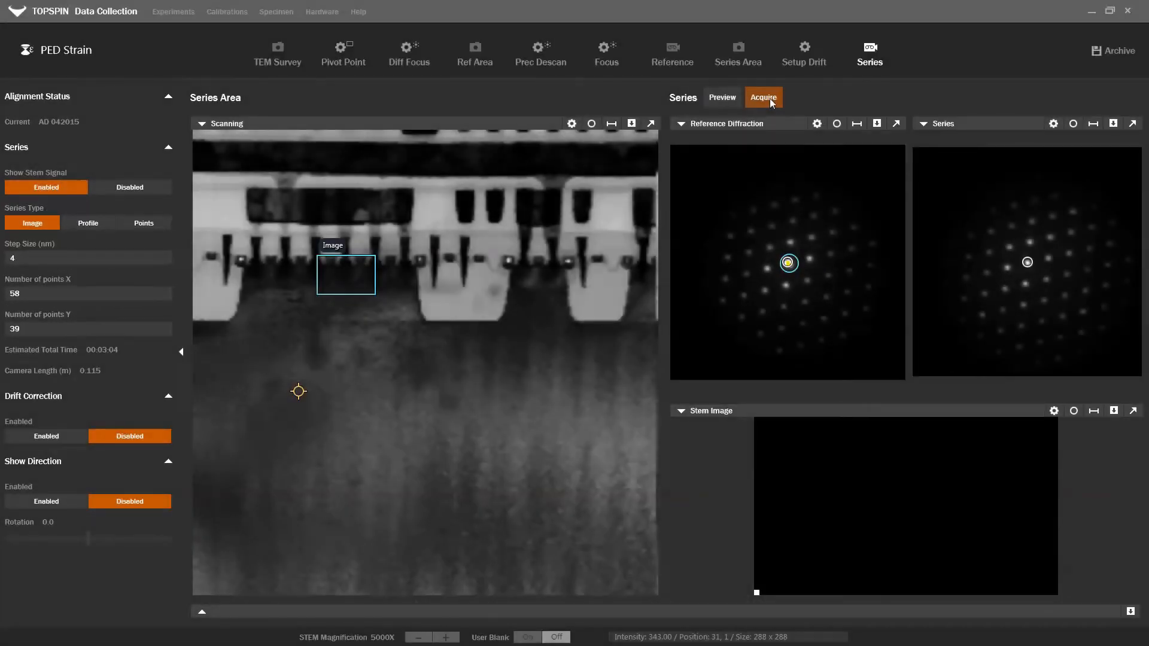
{"action": "left_click", "coordinate": [769, 98]}
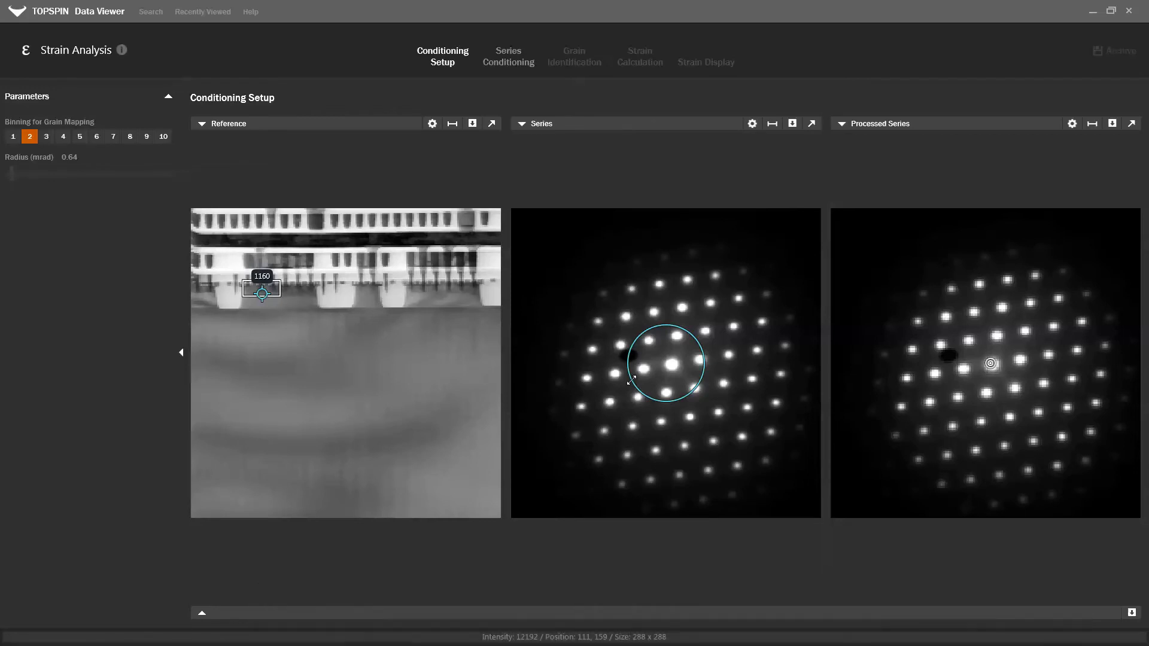
In TOPSPIN Data Viewer, shrink the radius circle around the central spot of the series diffraction pattern.
{"action": "left_click_drag", "start_coordinate": [631, 380], "coordinate": [669, 382]}
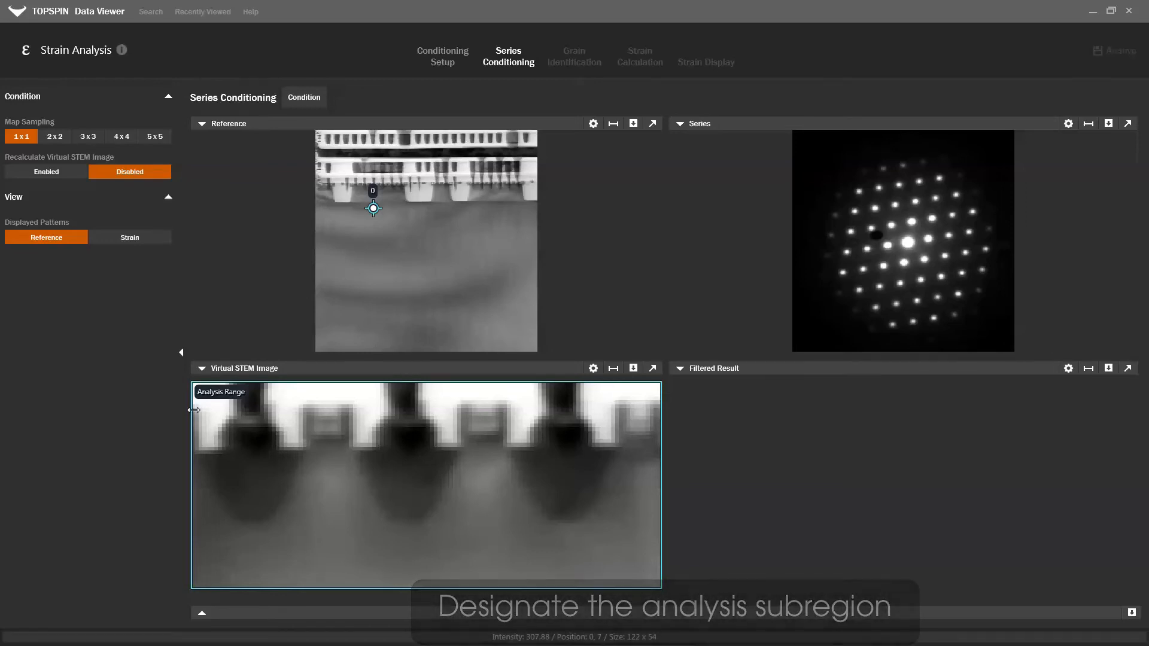
Narrow the analysis range on the virtual STEM image to about 215 by 133 nm around the second and third dark features, and condition the series.
{"action": "left_click_drag", "start_coordinate": [193, 409], "coordinate": [350, 424]}
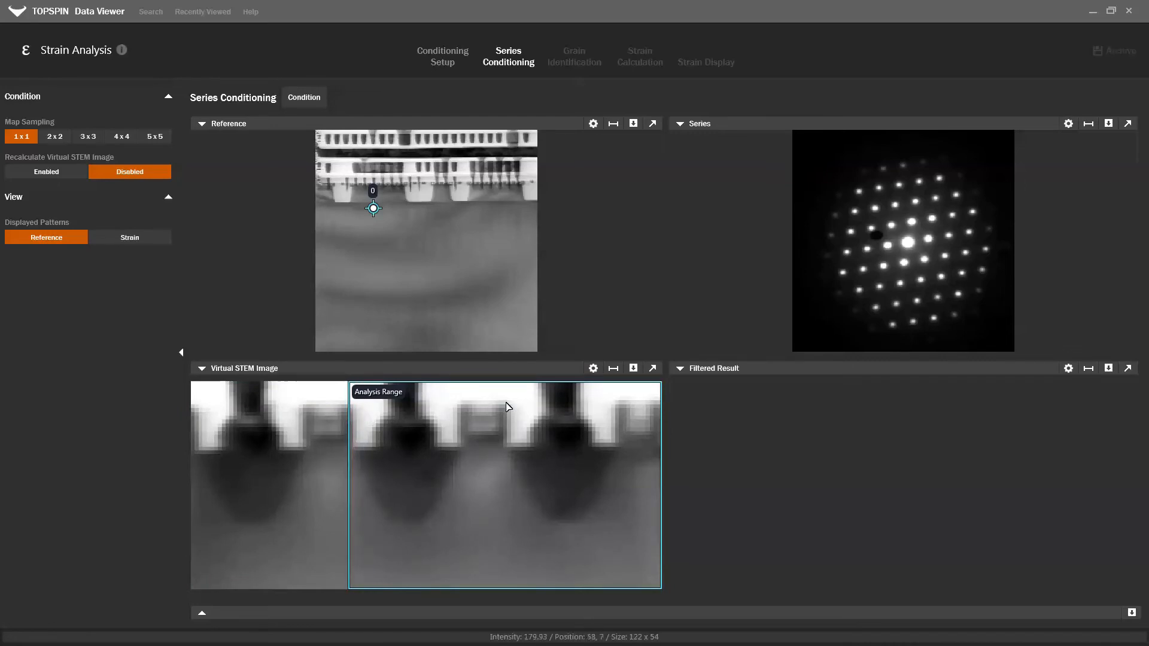
{"action": "left_click_drag", "start_coordinate": [501, 382], "coordinate": [501, 419]}
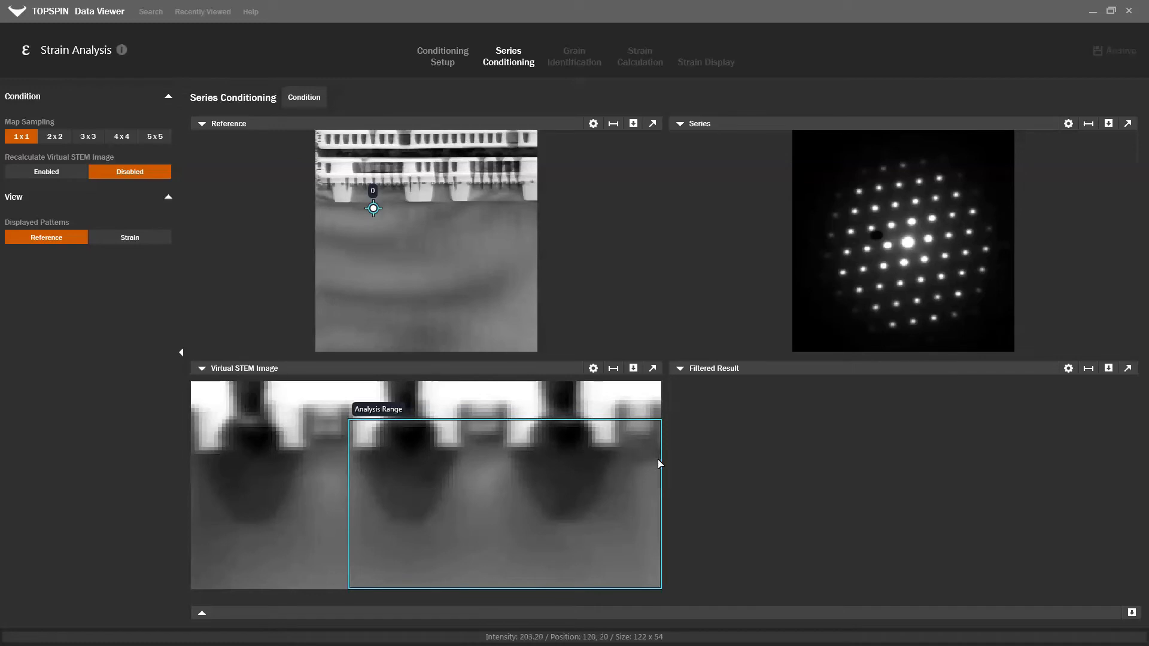
{"action": "left_click_drag", "start_coordinate": [661, 461], "coordinate": [623, 458]}
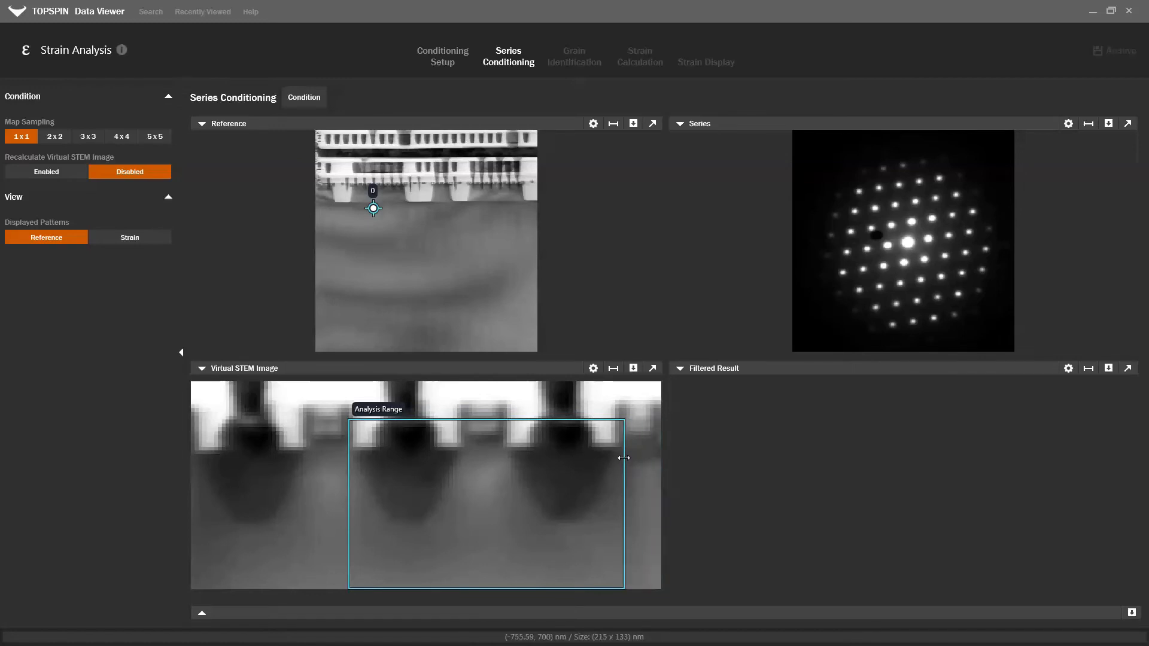
{"action": "left_click", "coordinate": [310, 100]}
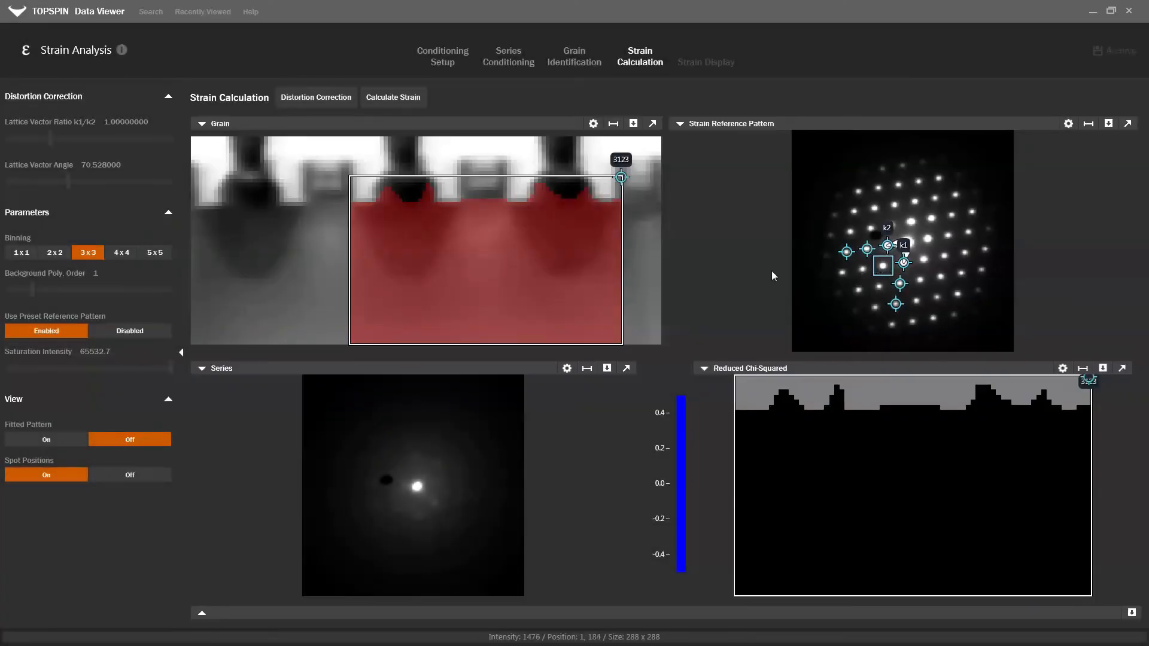
Run the distortion correction on the strain reference pattern, accepting the current lattice vector ratio and angle.
{"action": "left_click", "coordinate": [311, 91]}
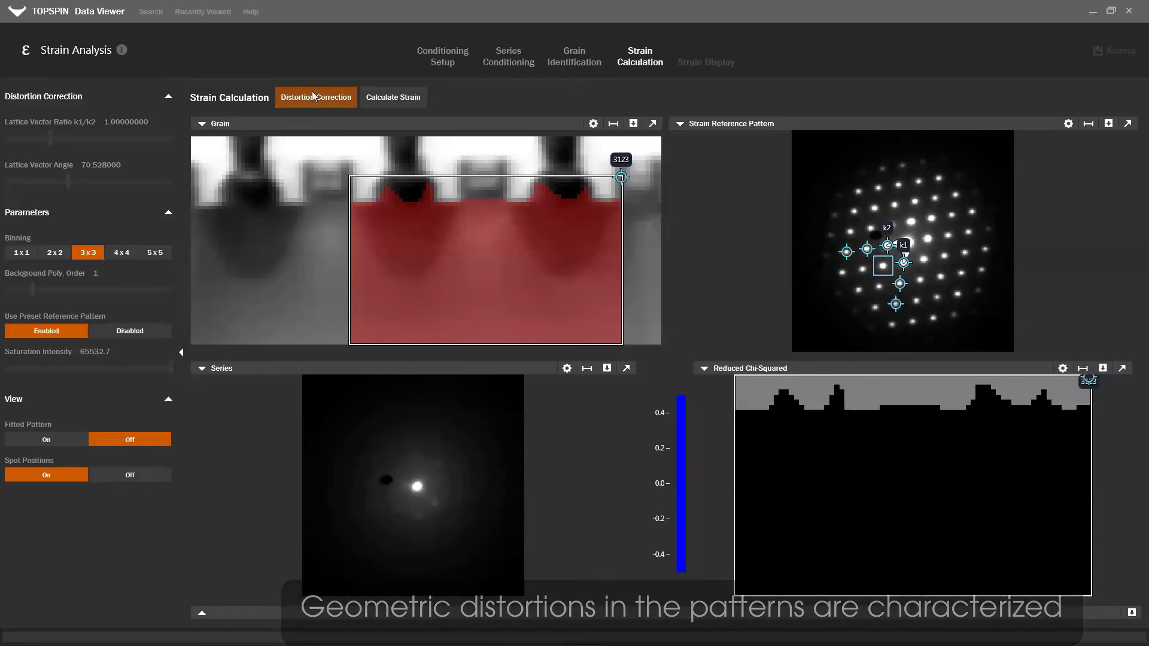
{"action": "left_click", "coordinate": [312, 92]}
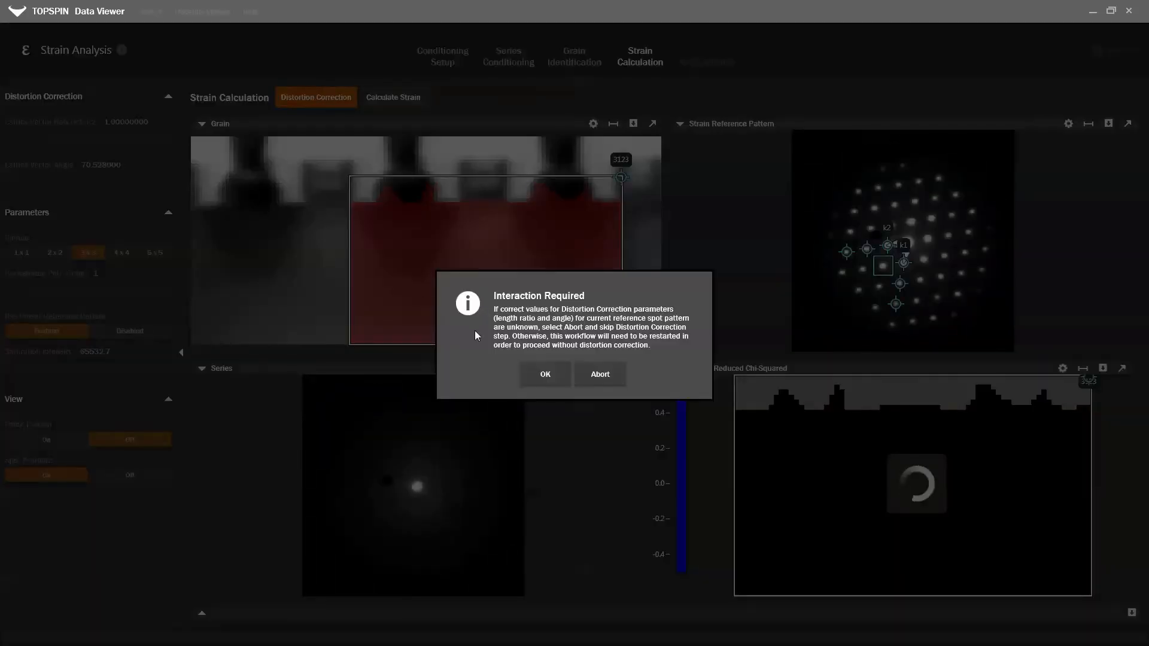
{"action": "left_click", "coordinate": [548, 375]}
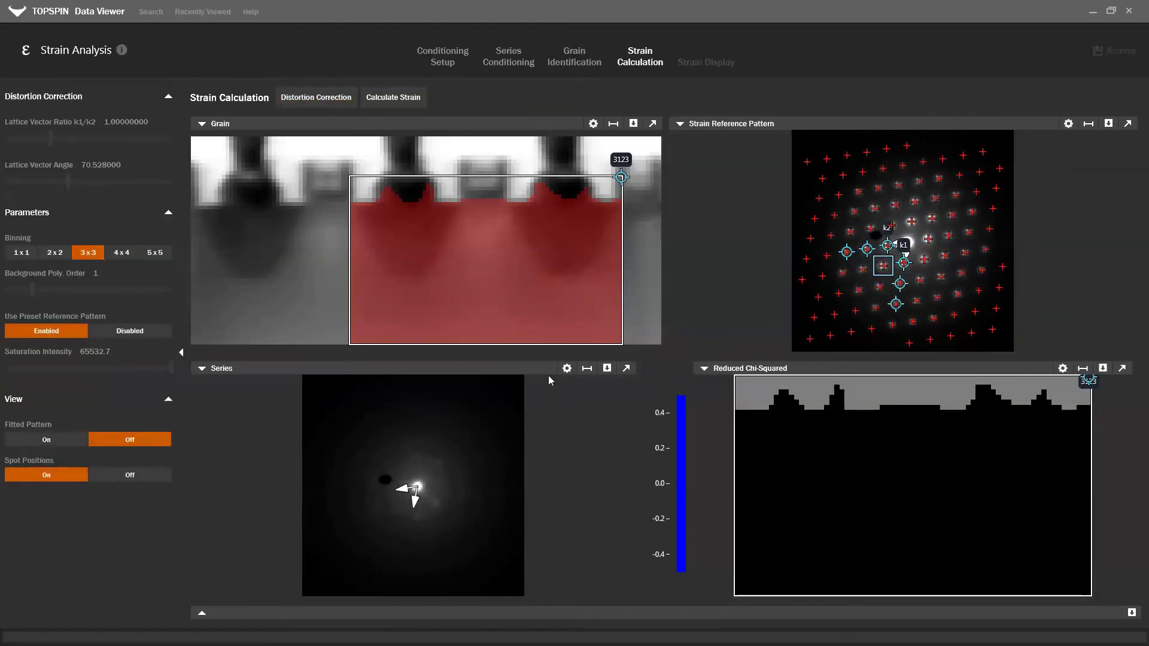
Calculate the strain maps, and check the diffraction pattern fit inside the right-hand dark feature and deep in the substrate between the two features.
{"action": "left_click", "coordinate": [418, 96]}
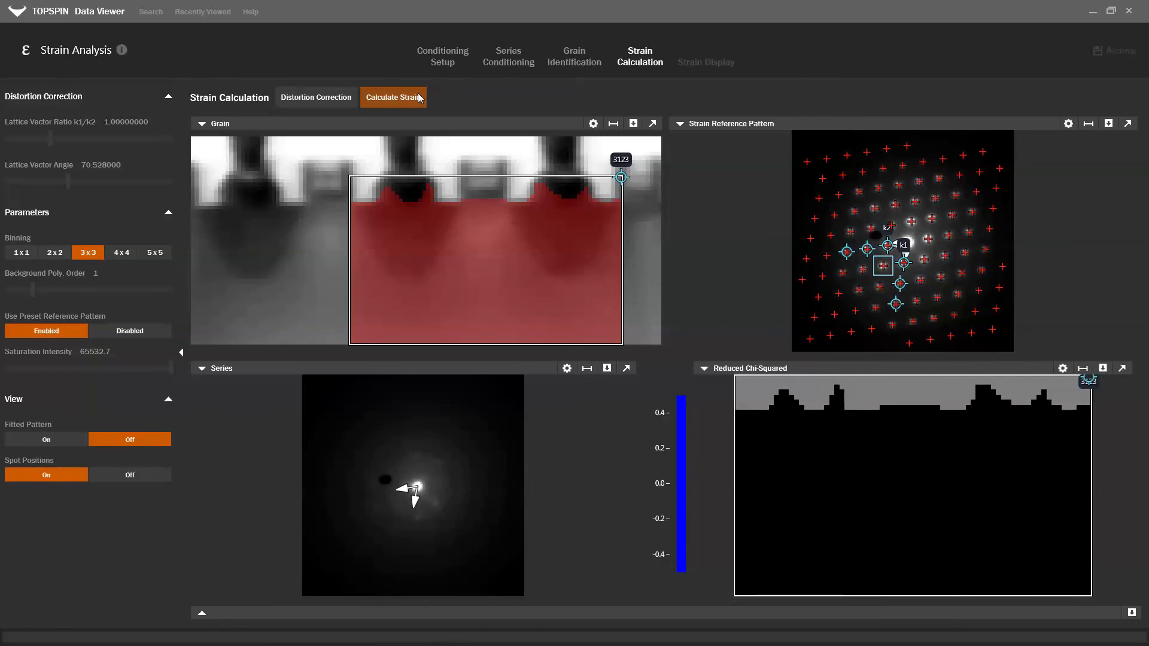
{"action": "left_click", "coordinate": [419, 98]}
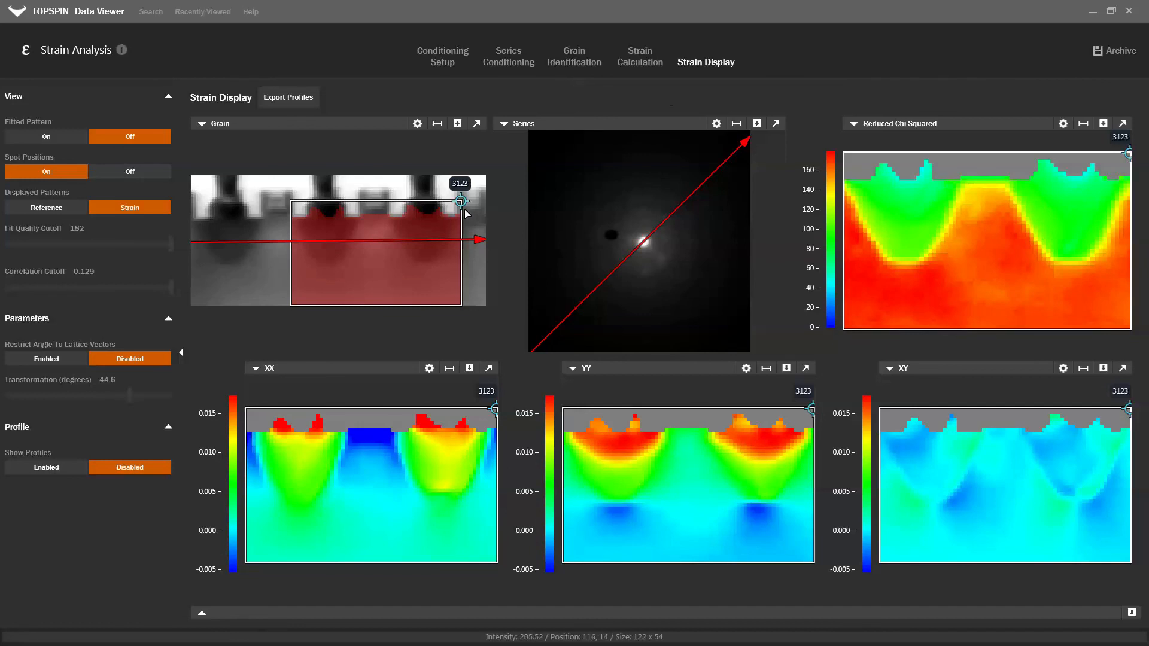
{"action": "left_click", "coordinate": [410, 240]}
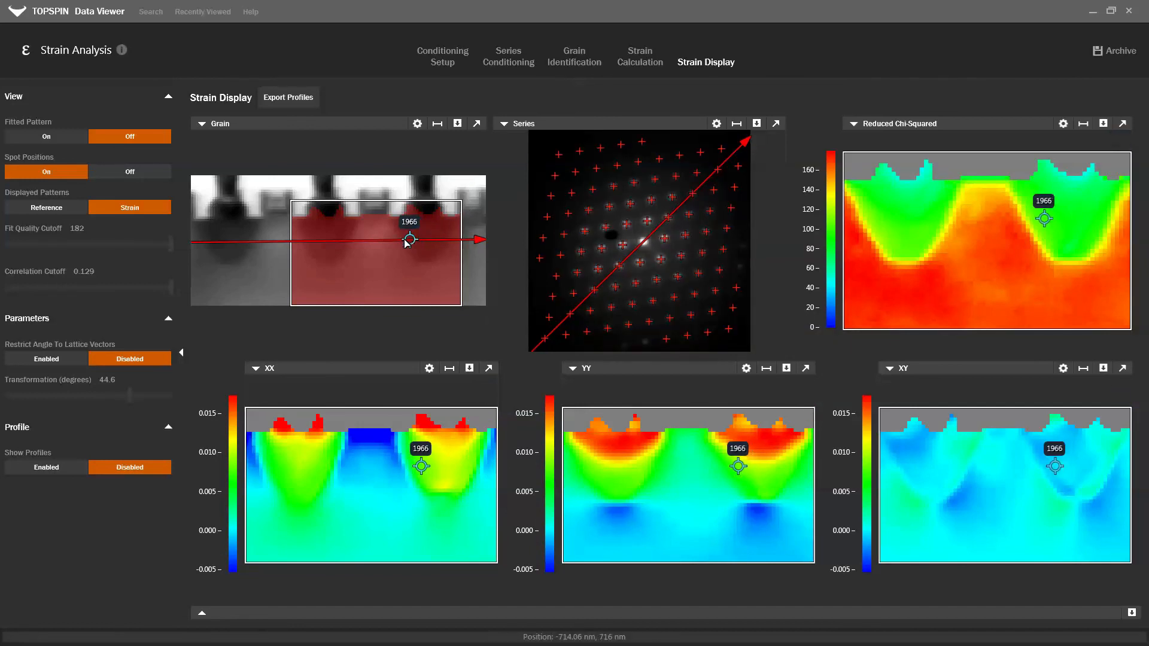
{"action": "key", "text": "Left"}
{"action": "left_click_drag", "start_coordinate": [362, 242], "coordinate": [381, 303]}
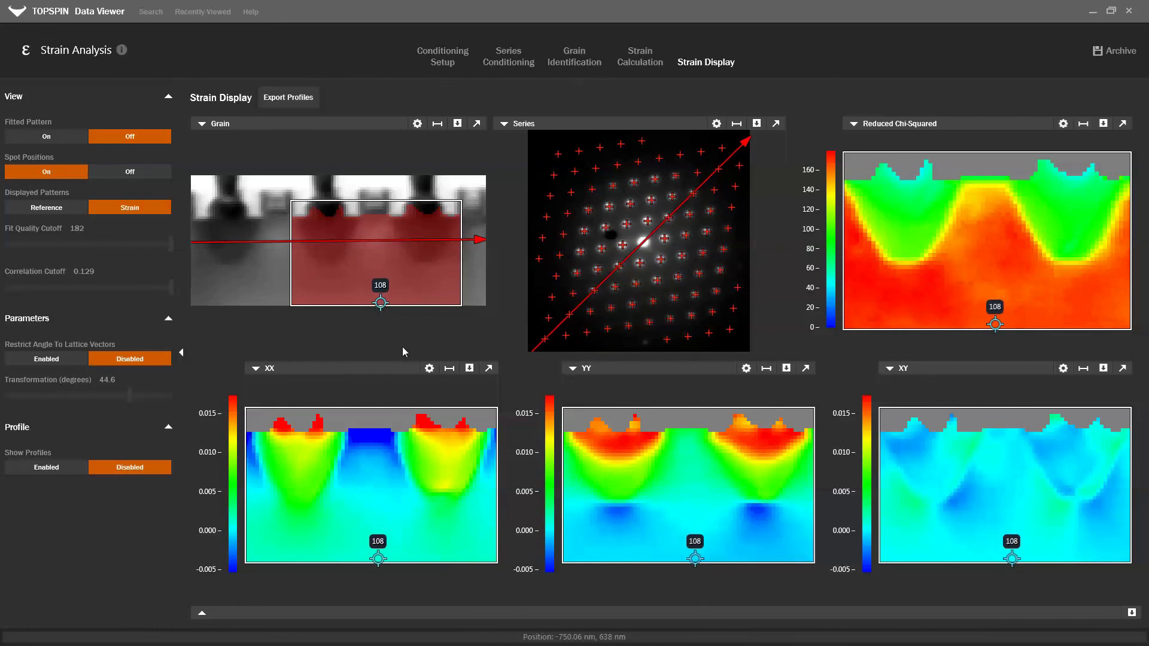
Enable strain profiles, fit the profile box to about 208 by 10.3 nm across the upper part of both dark features, and export the profiles.
{"action": "left_click", "coordinate": [28, 465]}
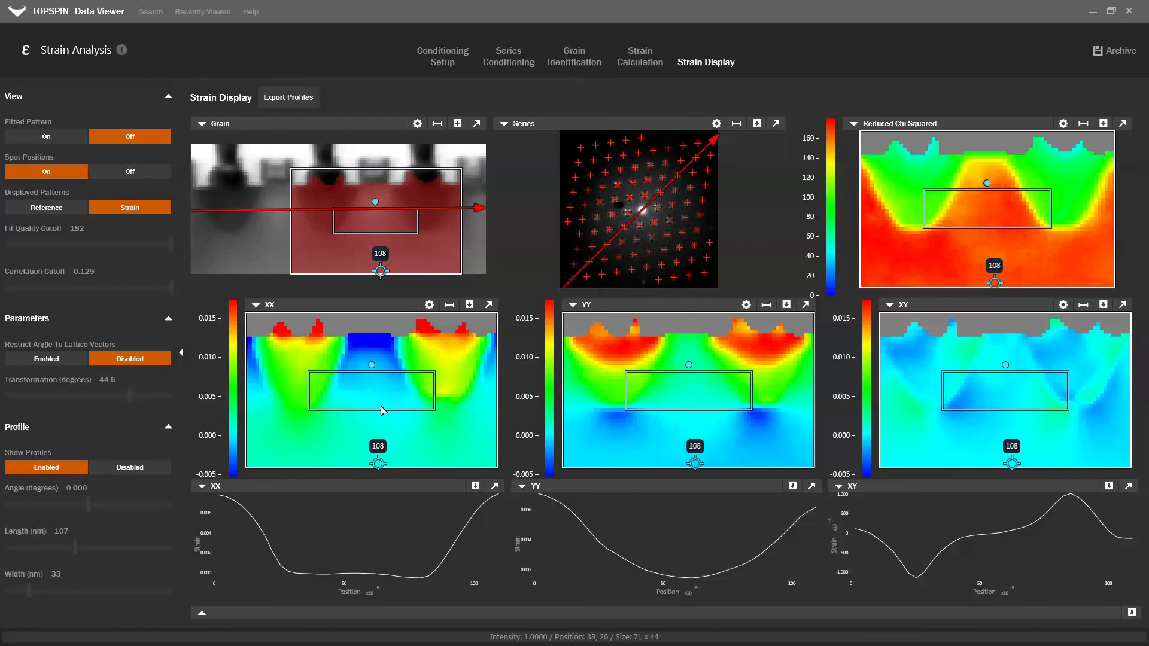
{"action": "left_click_drag", "start_coordinate": [379, 410], "coordinate": [492, 360]}
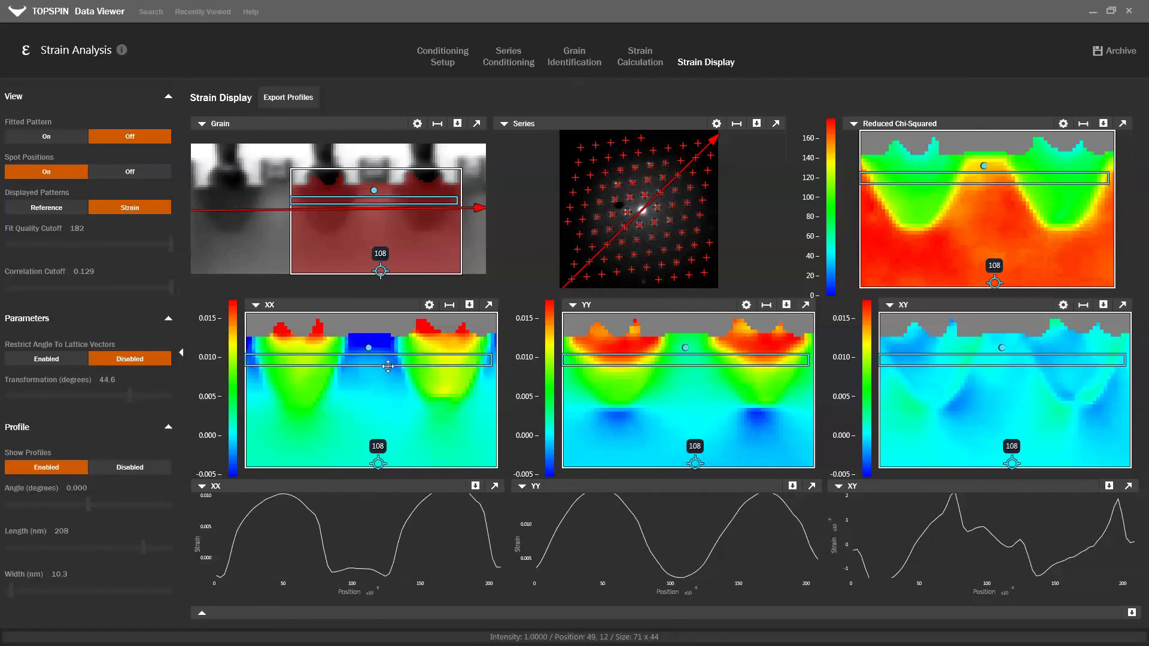
{"action": "left_click_drag", "start_coordinate": [373, 367], "coordinate": [378, 354]}
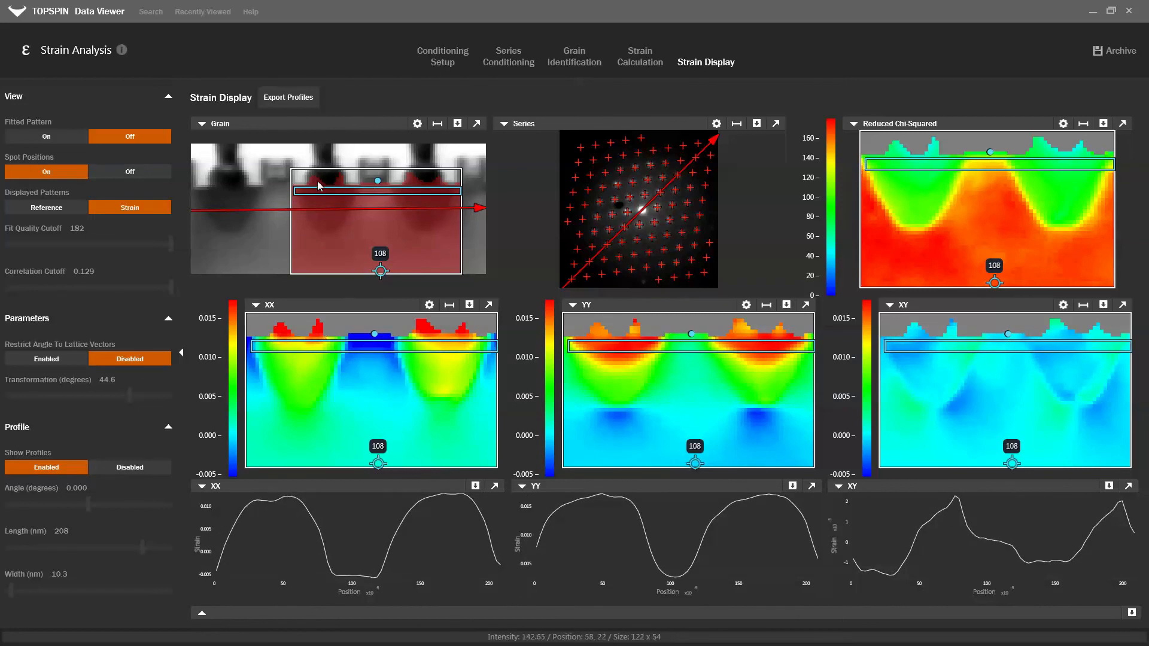
{"action": "left_click", "coordinate": [272, 99]}
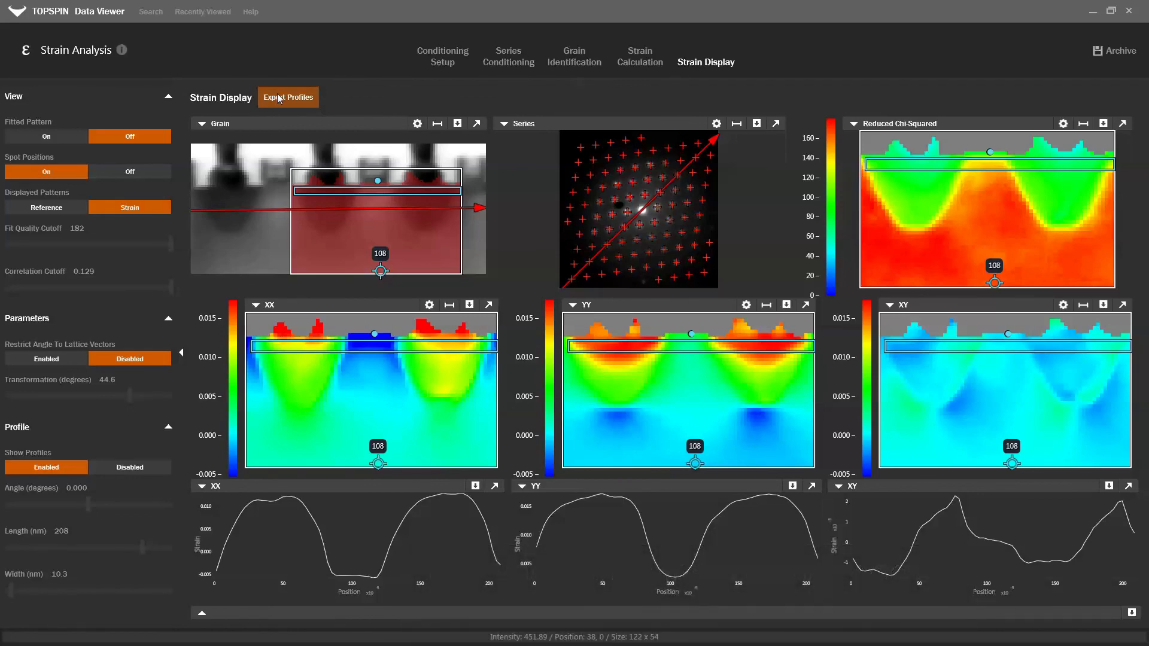